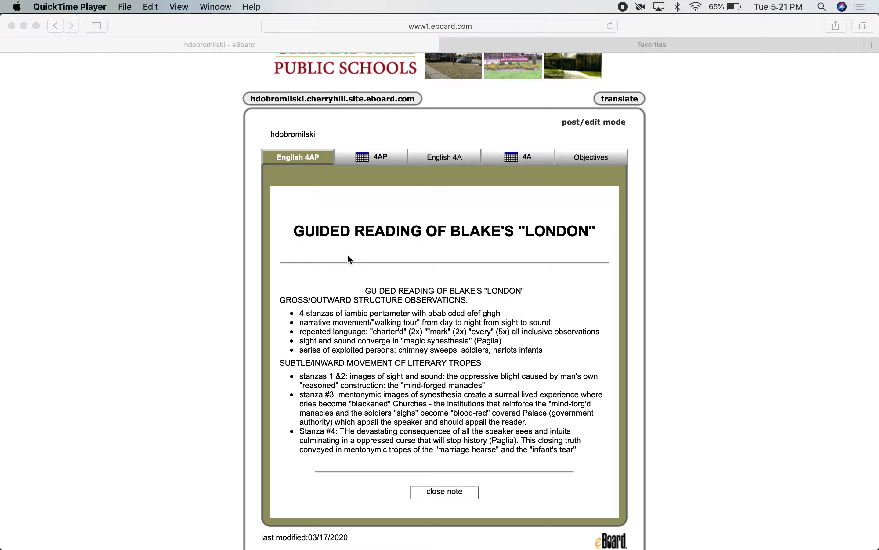
Step: Copy the note's guided reading text on Blake's "London", from its inner heading through the final Stanza #4 bullet
left_click(369, 292)
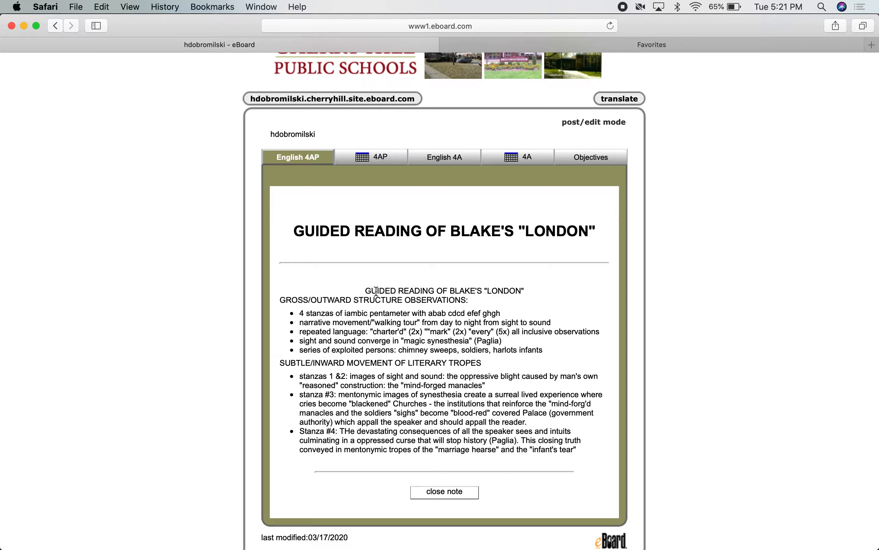
left_click_drag(366, 290, 597, 447)
key("super+c")
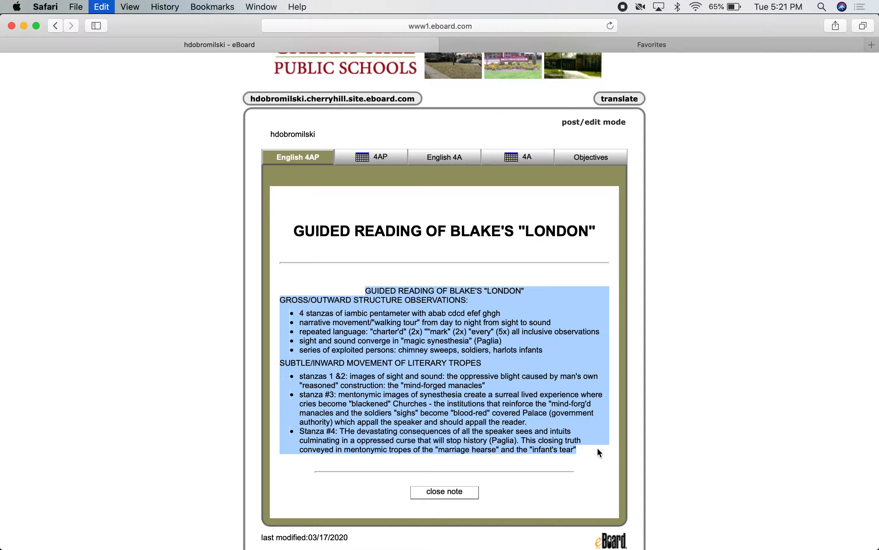
left_click(649, 433)
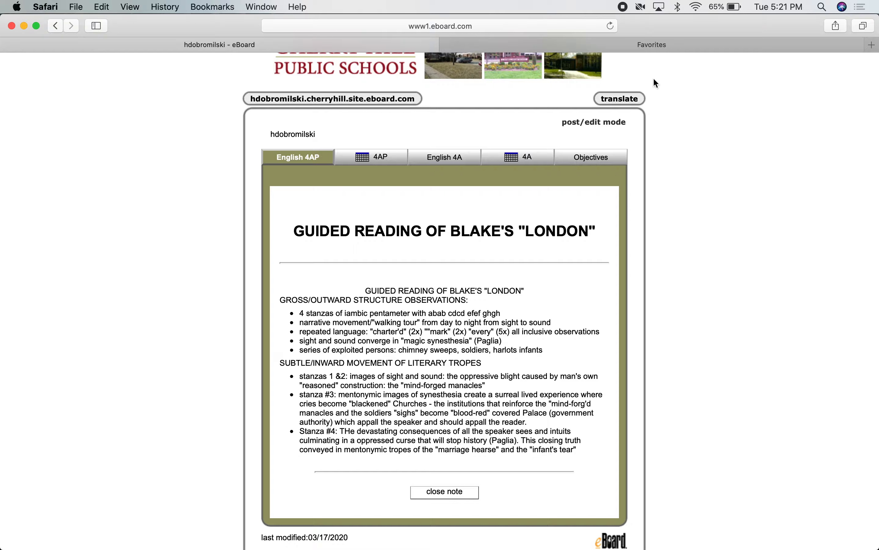
Step: Go to docs.google.com in the second browser tab
left_click(633, 46)
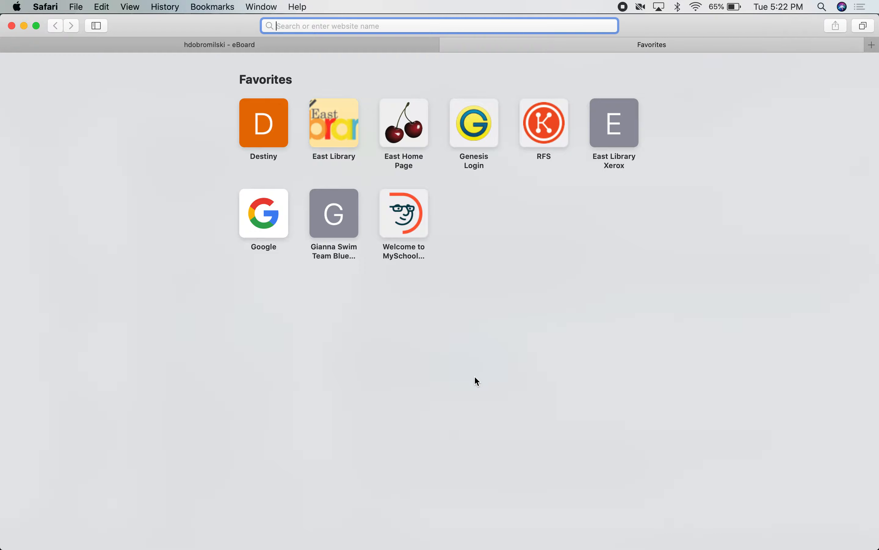
type("docs.")
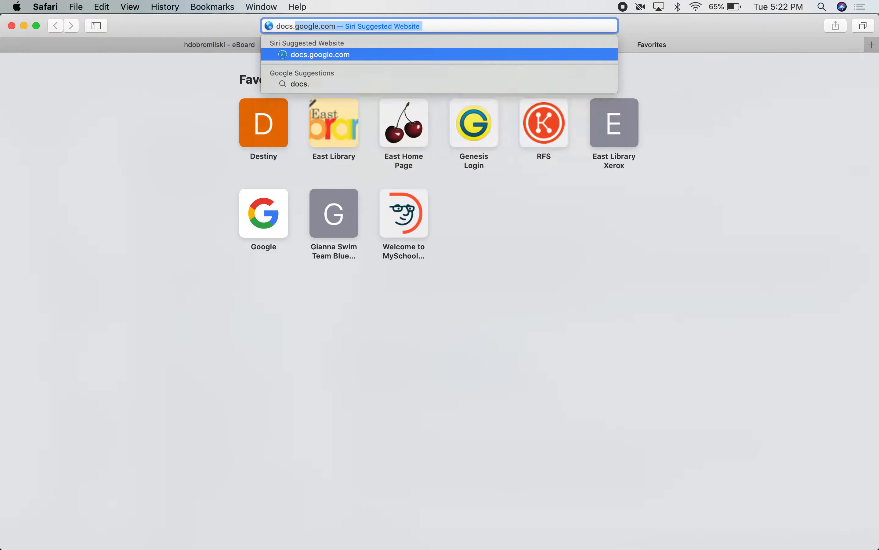
key("Return")
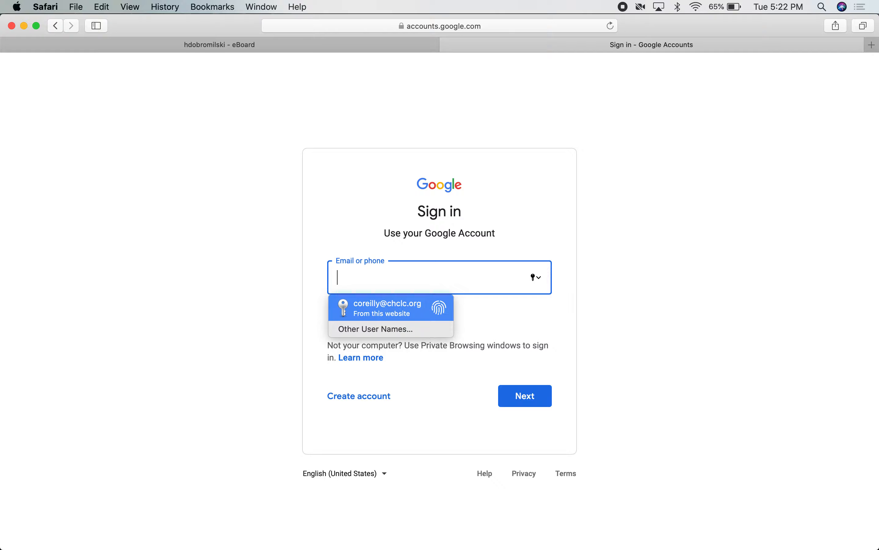
left_click(498, 24)
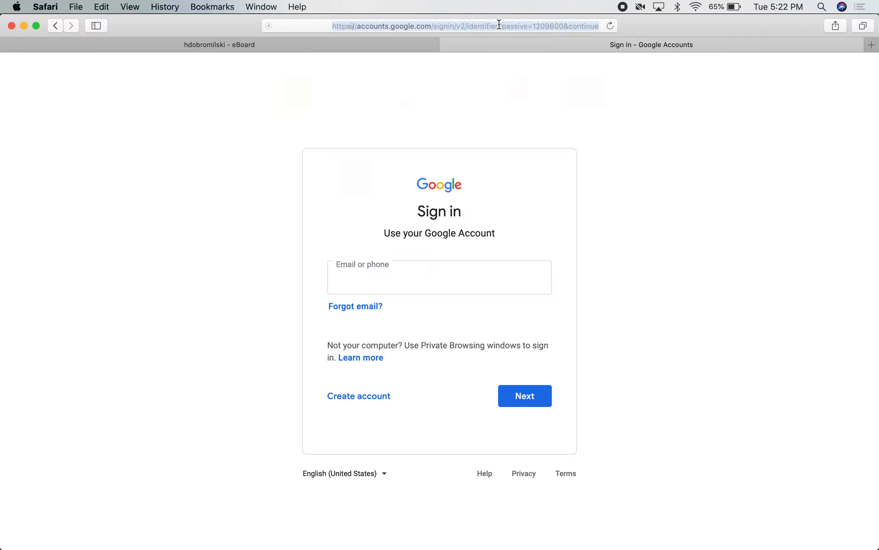
type("docs")
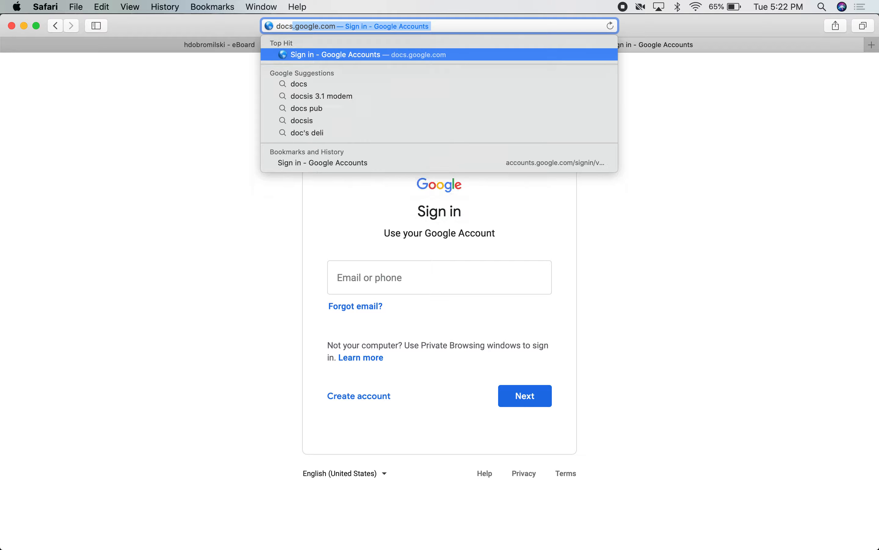
type(".g")
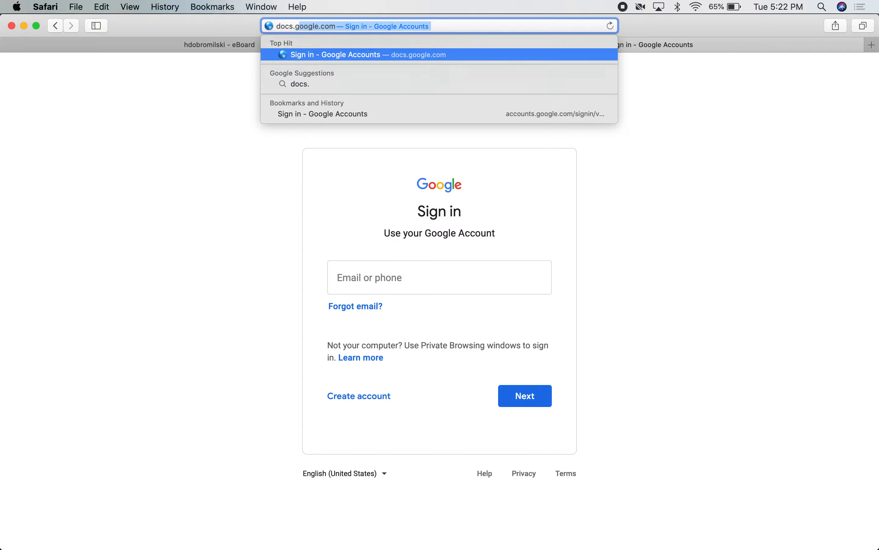
type("oogle.com")
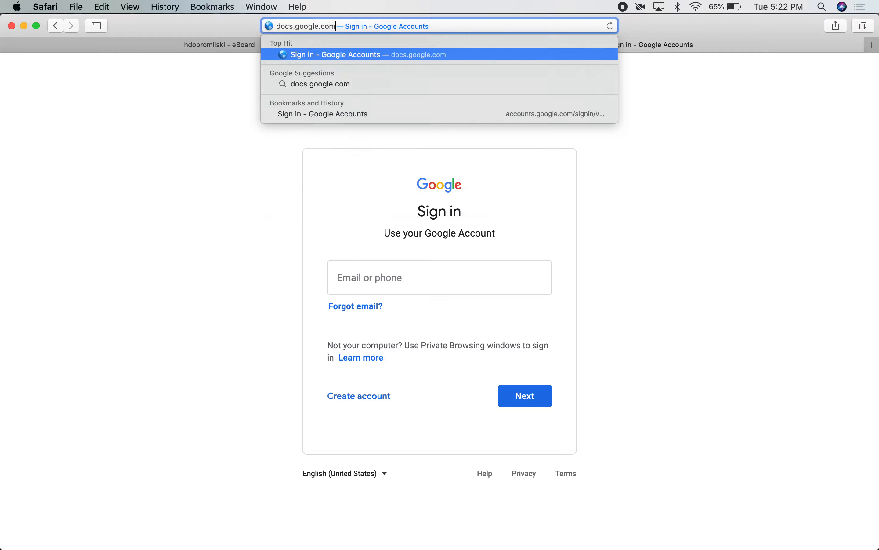
key("Return")
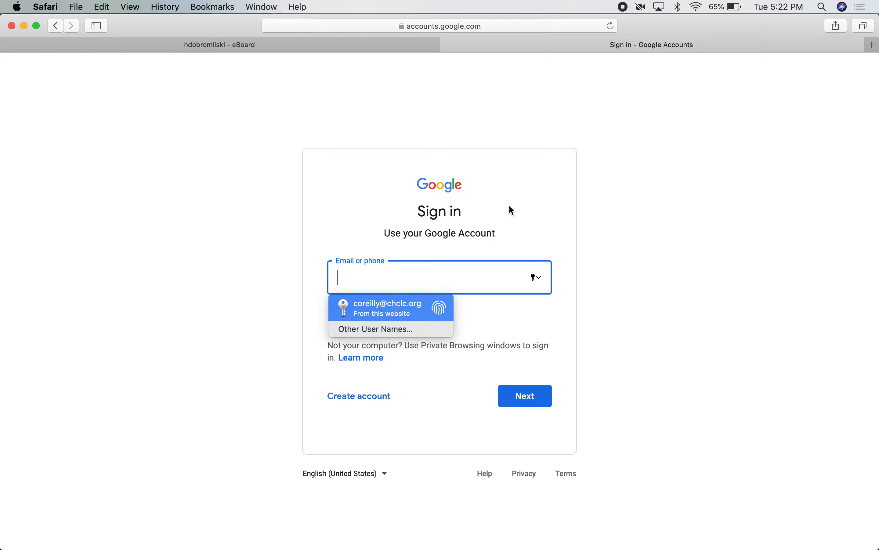
Step: Sign in to Google with the saved account e-mail and the saved account password
key("Return")
key("Return")
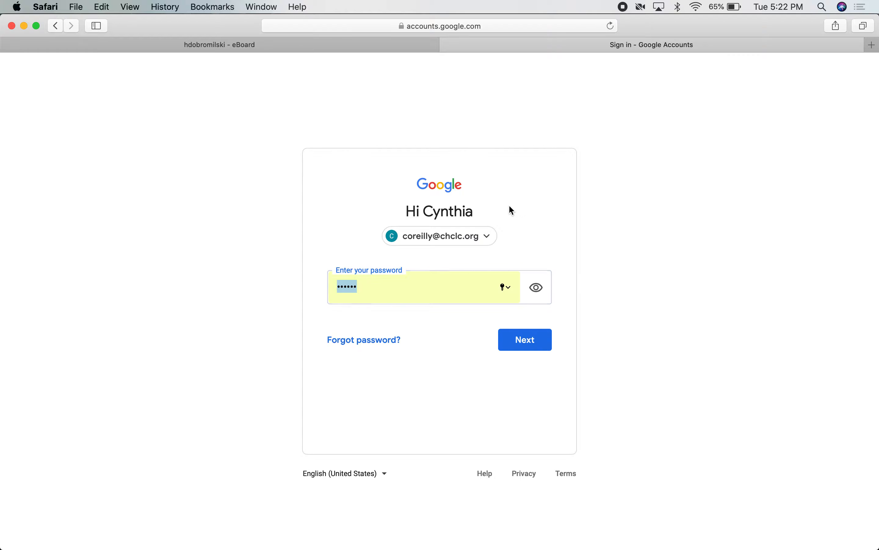
key("Return")
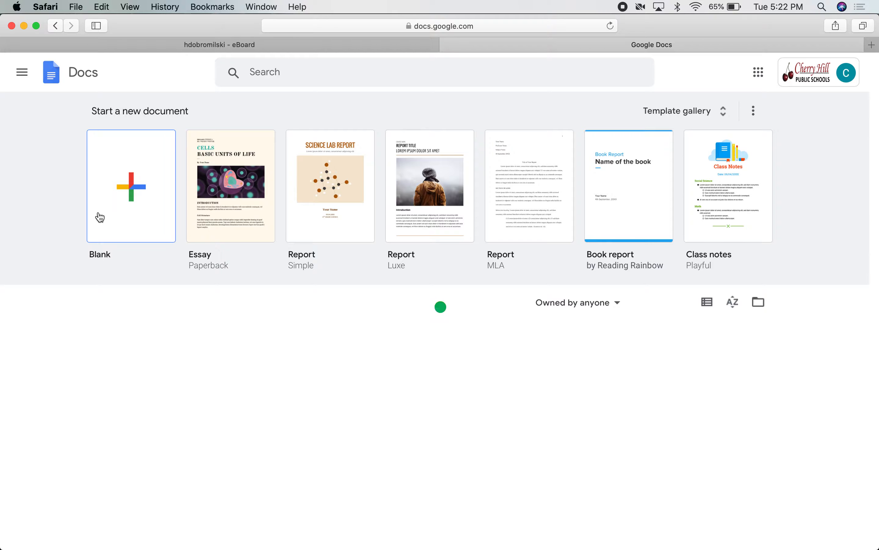
Step: Create a blank document and name it "Guided Reading for Week 1"
left_click(132, 191)
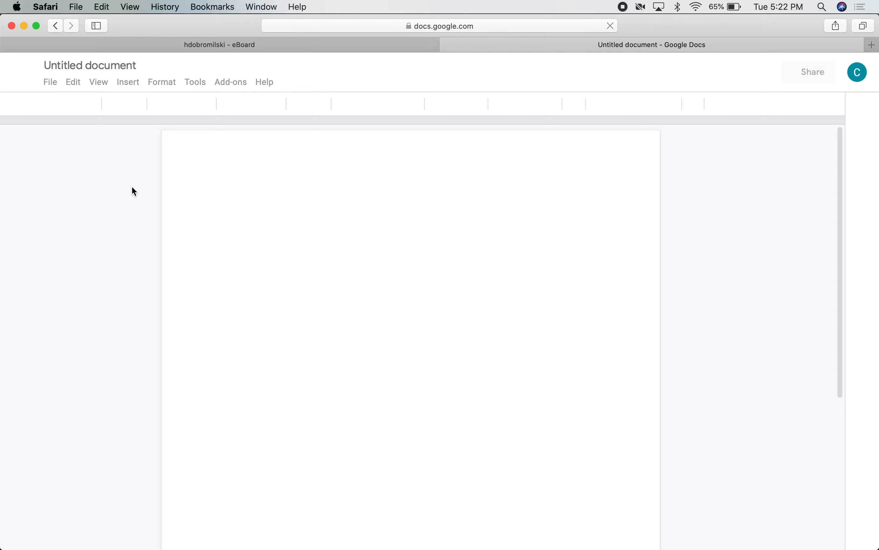
left_click(87, 64)
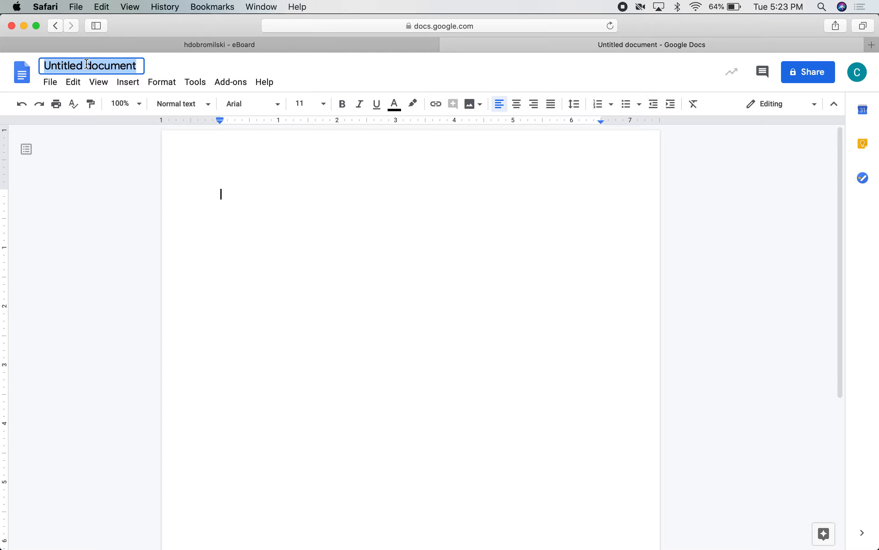
type("Gruide")
key("BackSpace")
key("BackSpace")
key("BackSpace")
key("BackSpace")
key("BackSpace")
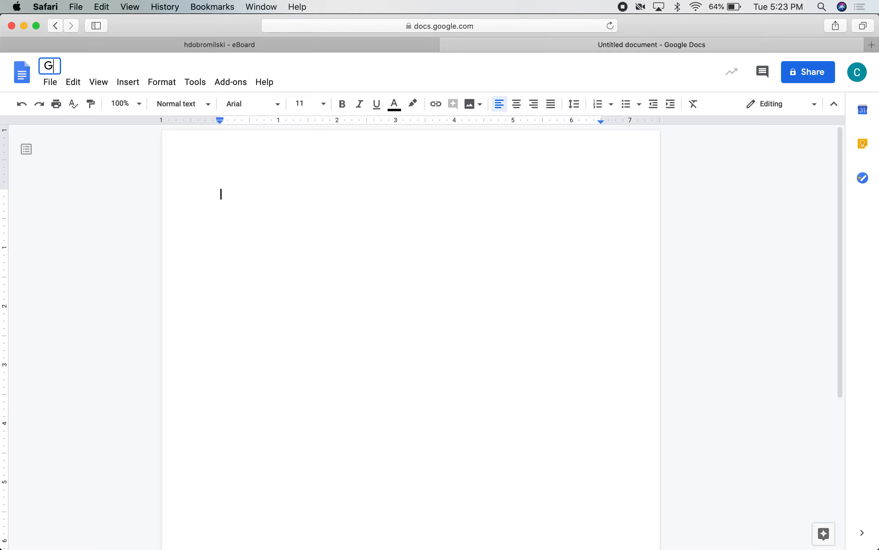
type("uided Reading for Week 1")
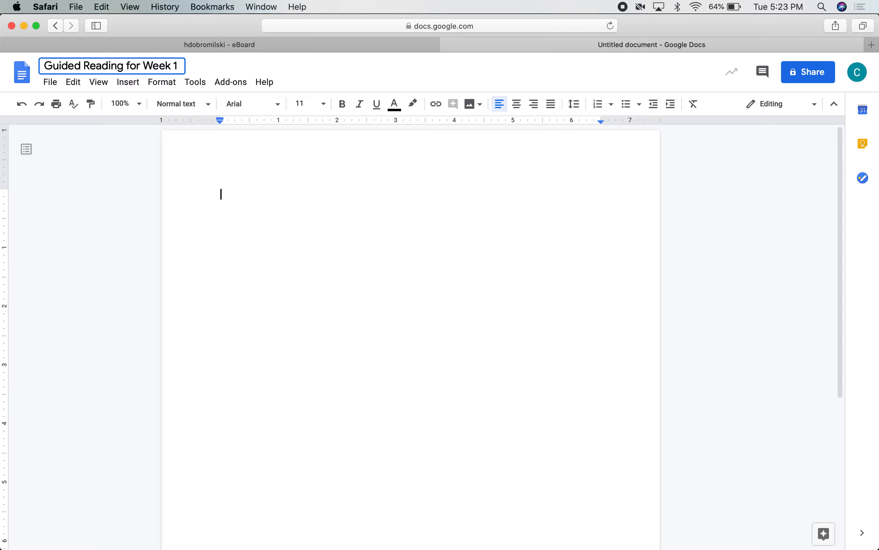
key("Return")
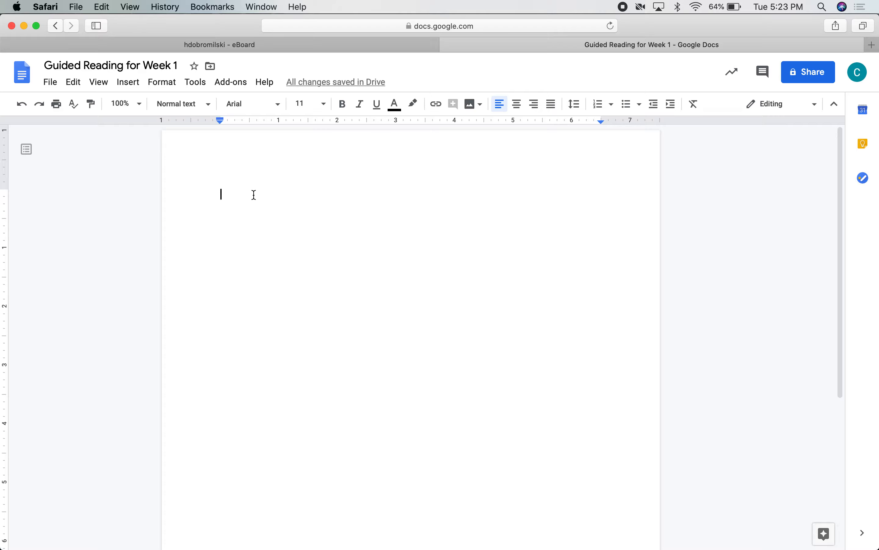
Step: Paste the copied guided reading notes into the body of the empty document
type("Hre")
key("BackSpace")
key("BackSpace")
key("BackSpace")
key("super+v")
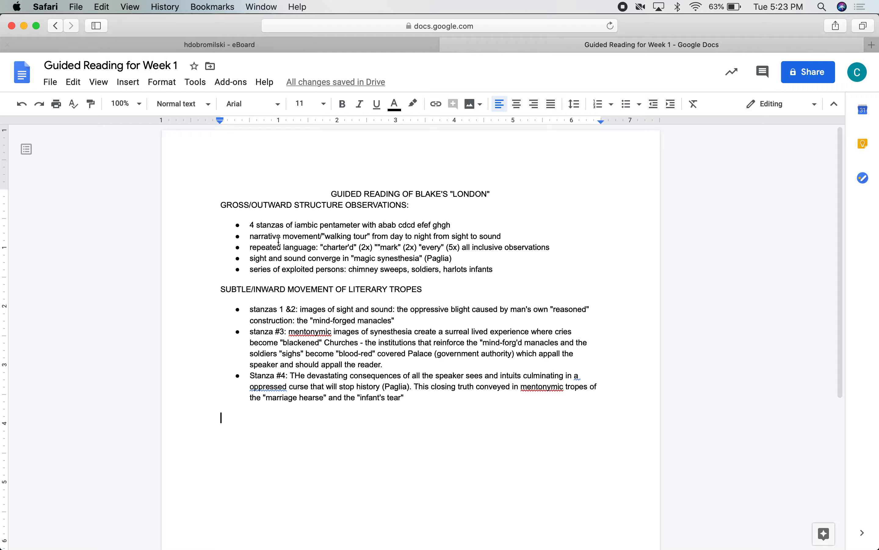
left_click(471, 369)
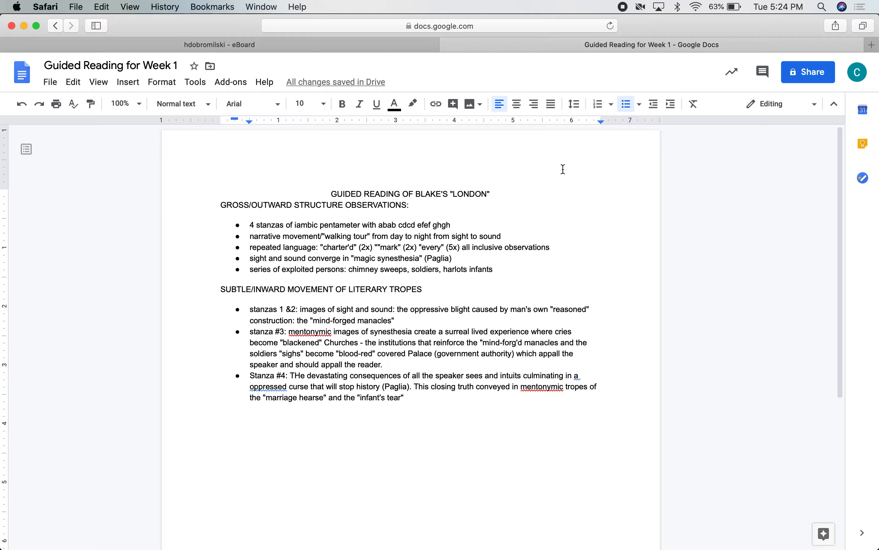
Step: Open classroom.google.com in a new browser tab
left_click(872, 46)
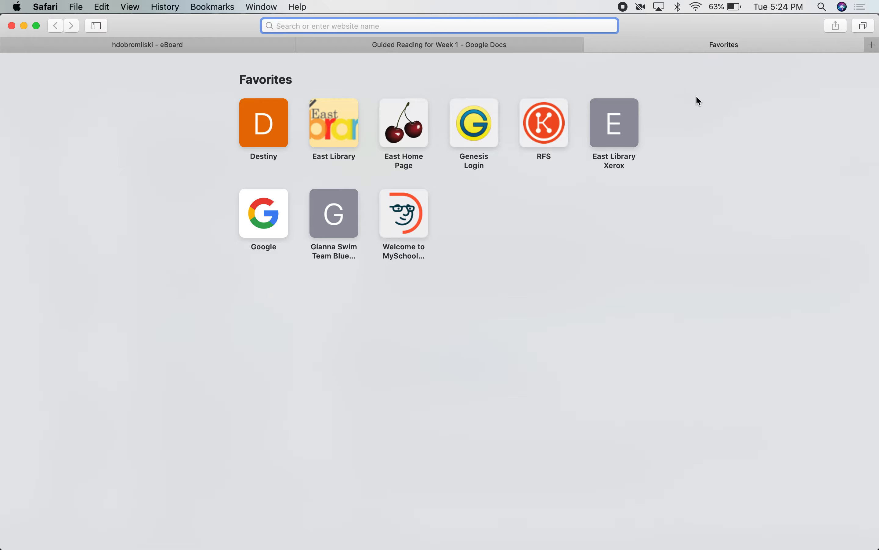
type("classroom.goog")
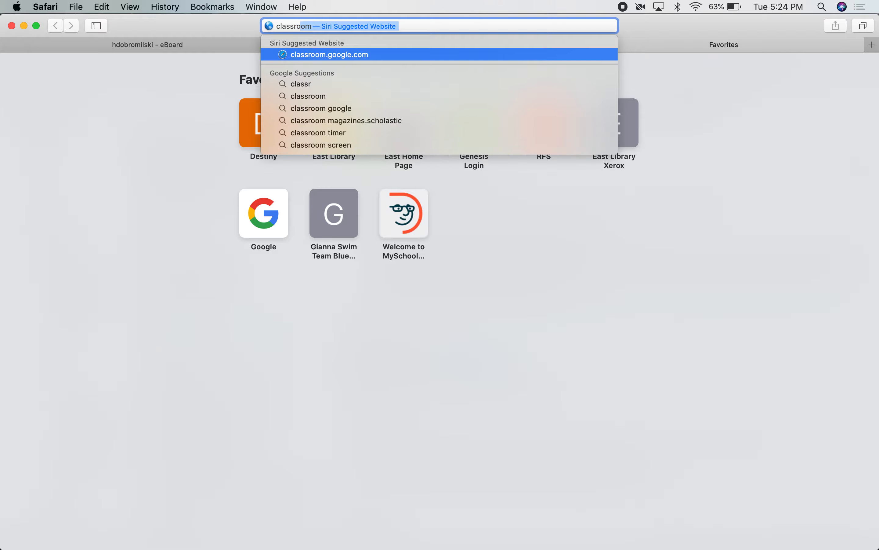
type("le.com")
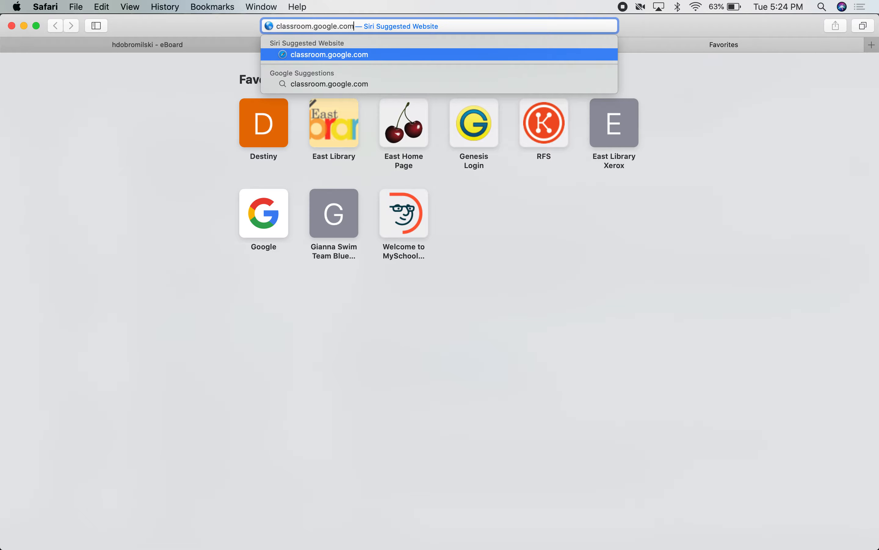
key("Return")
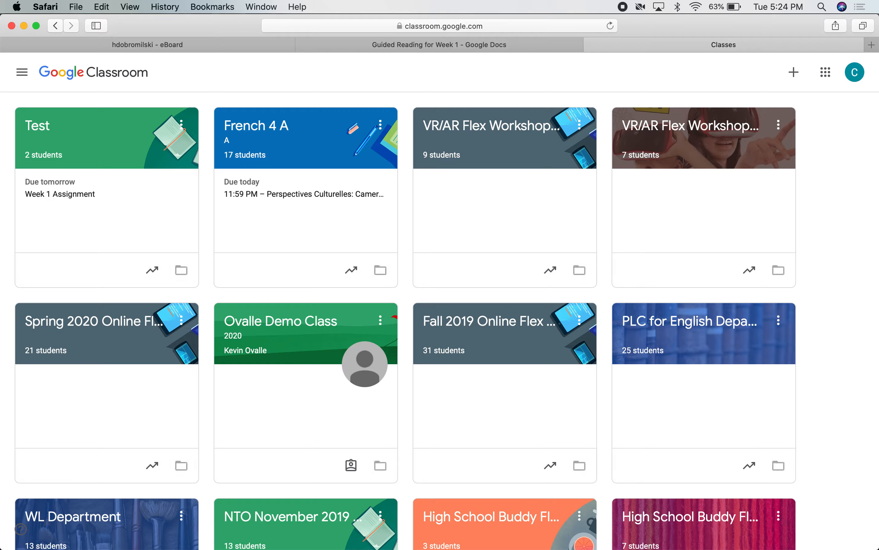
Step: Start a new assignment in the Test class's classwork and title it "Assignment Week 1"
left_click(40, 132)
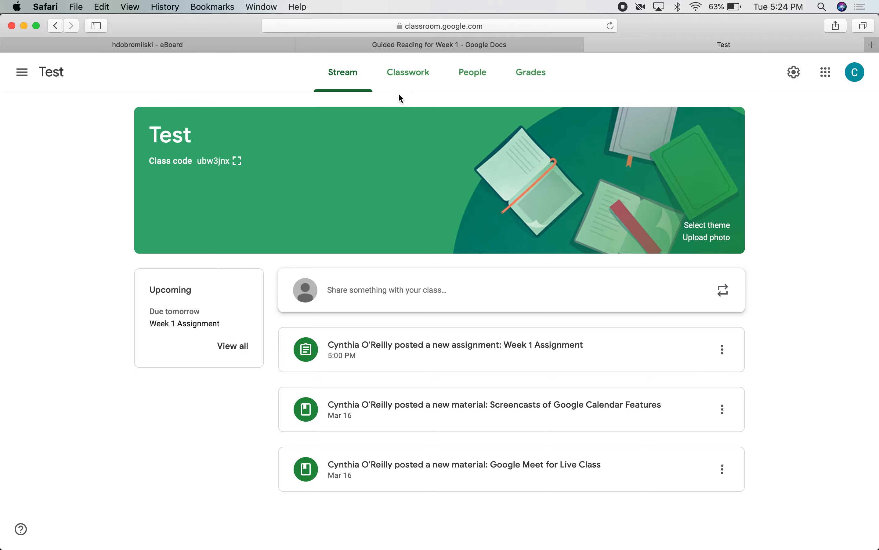
left_click(420, 79)
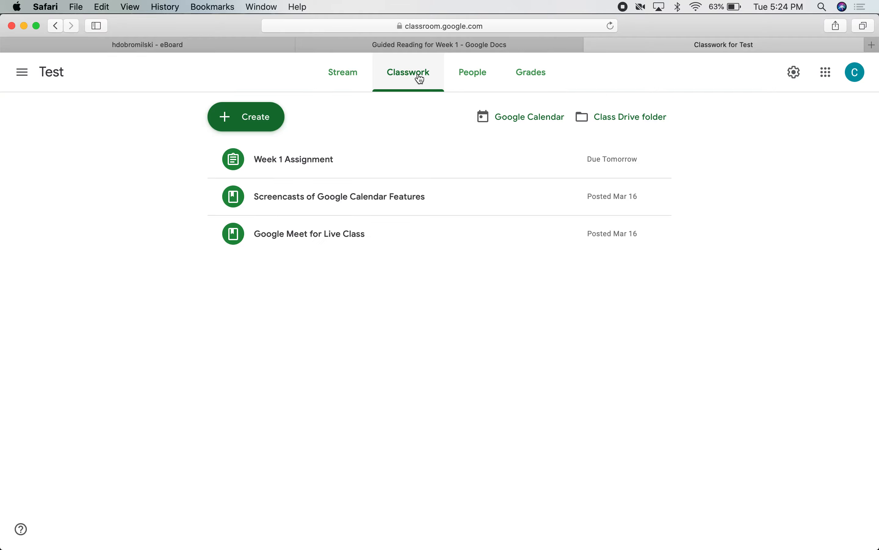
left_click(230, 122)
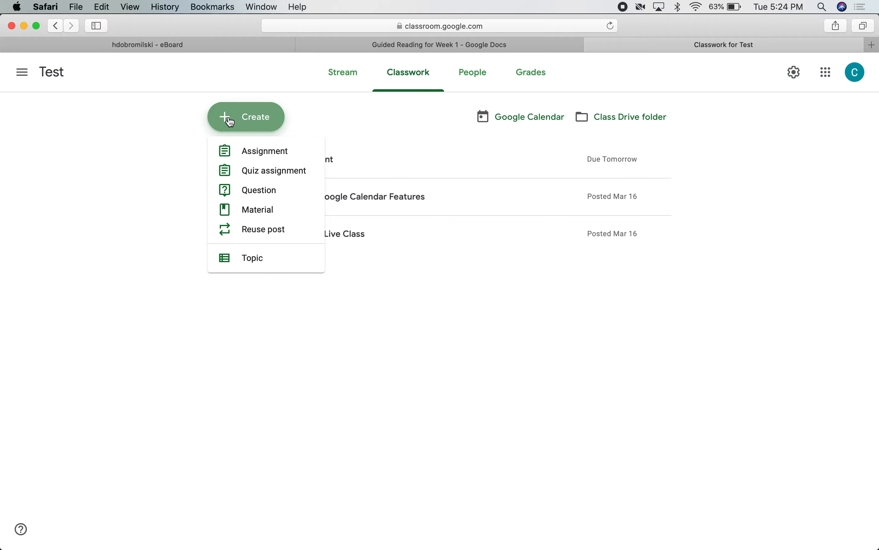
left_click(250, 159)
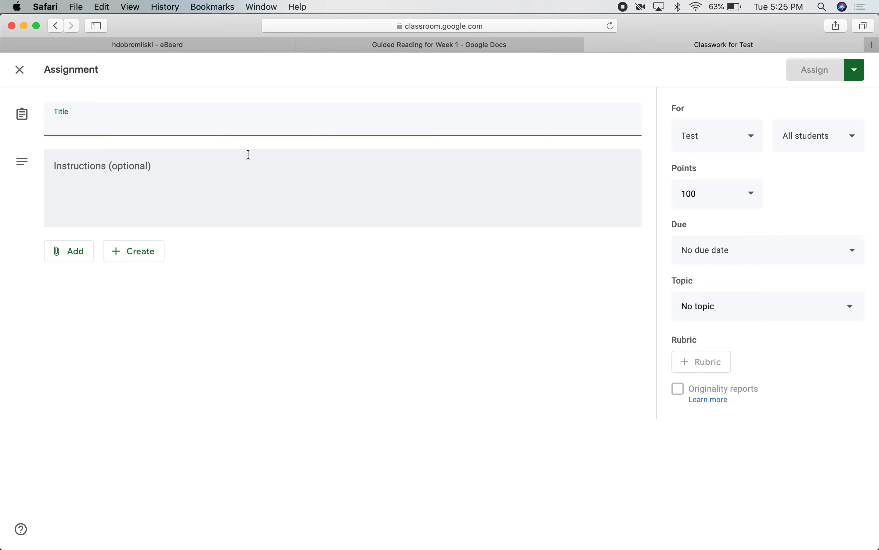
type("Assignemt")
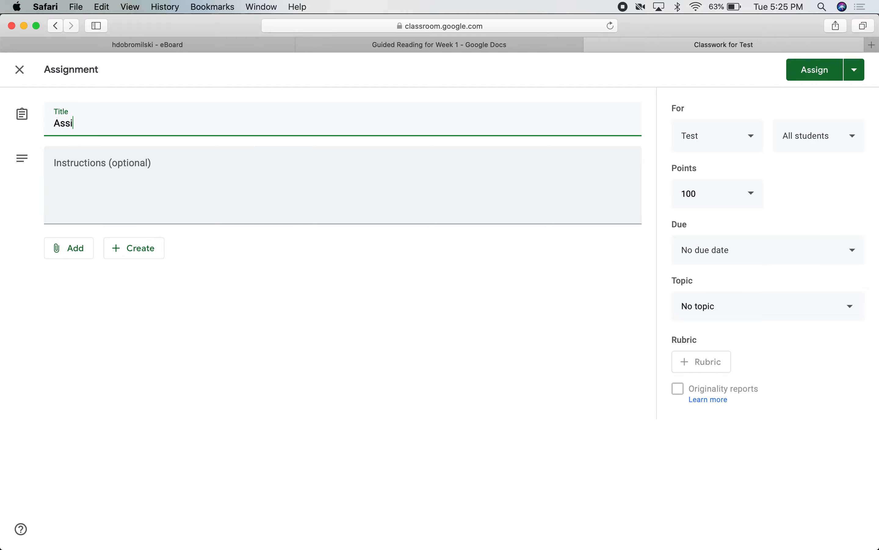
key("BackSpace")
key("BackSpace")
key("BackSpace")
type("ment Week 1")
Step: Enter the assignment instructions "Use the guide to guide your reading."
left_click(54, 168)
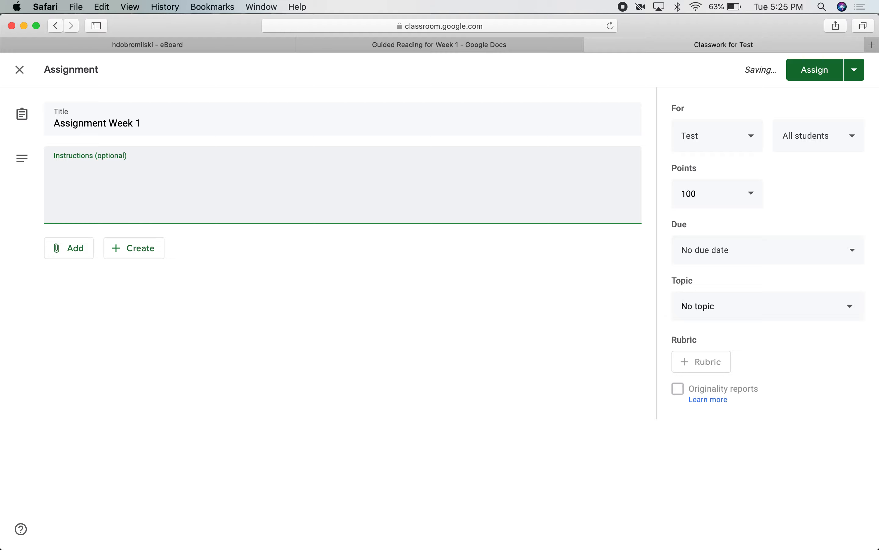
type("Use the ")
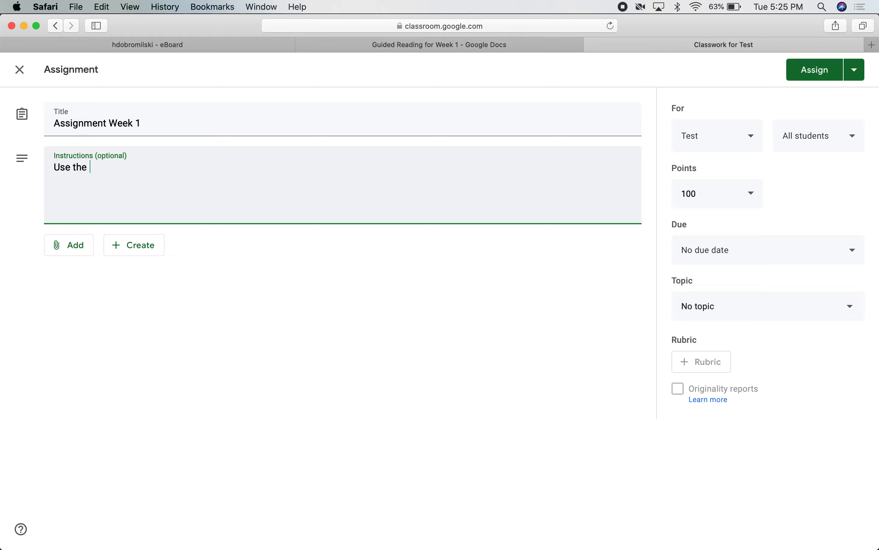
type("guide to")
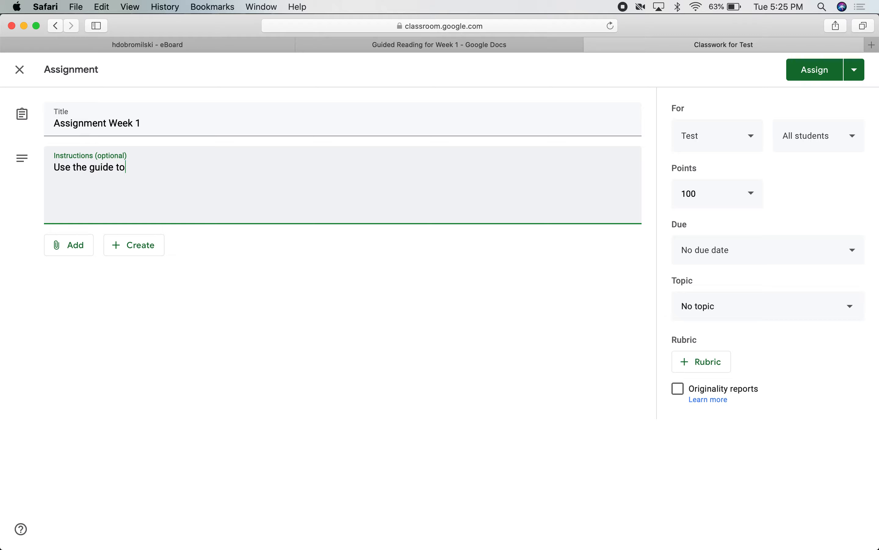
type(" h")
key("BackSpace")
type("guide your reading.")
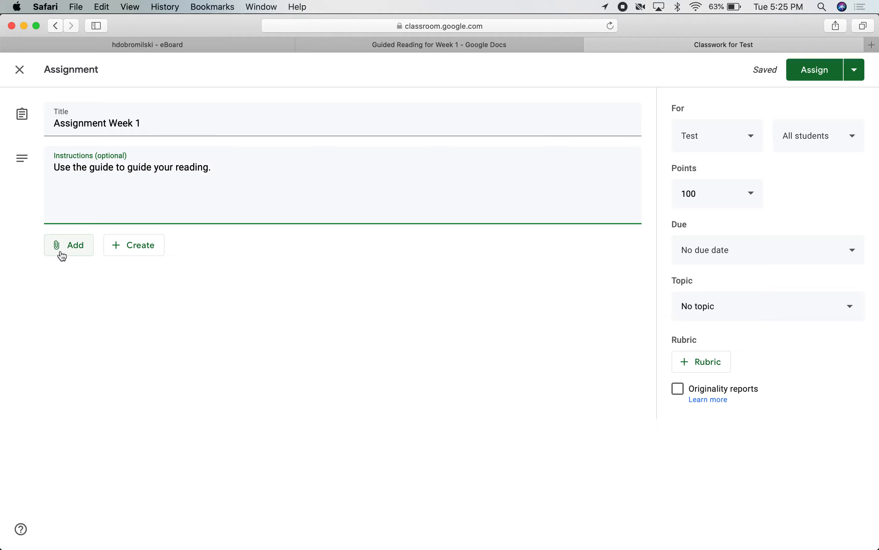
Step: Search Google Drive for "guide", attach Guided Reading for Week 1 to the assignment, and remove that attachment
left_click(63, 257)
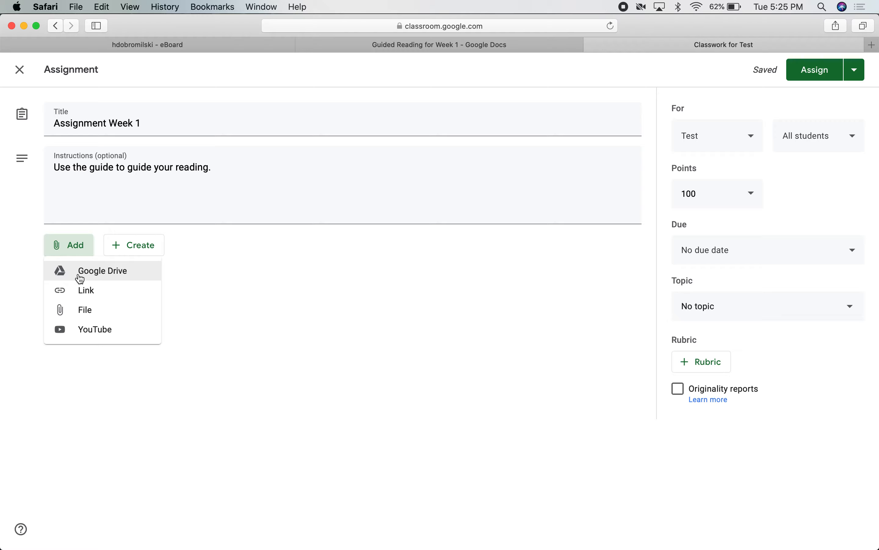
left_click(80, 278)
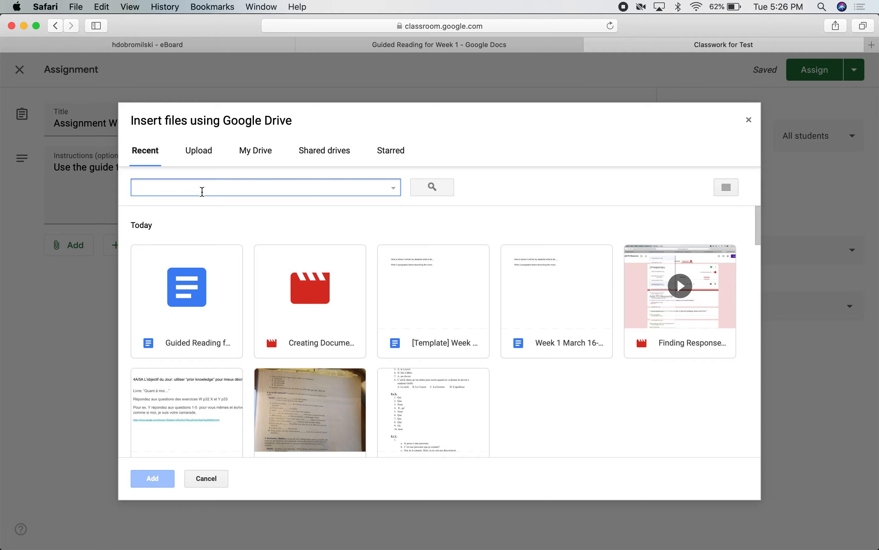
type("guide")
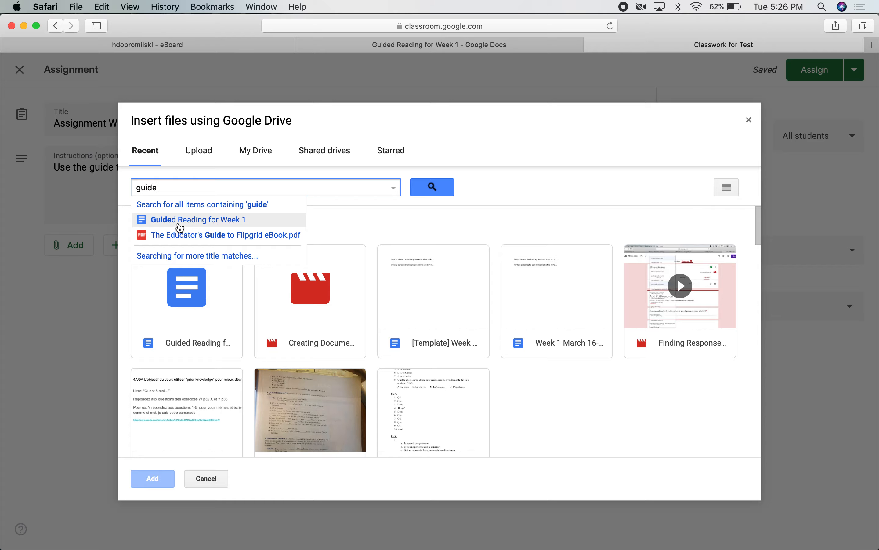
left_click(180, 220)
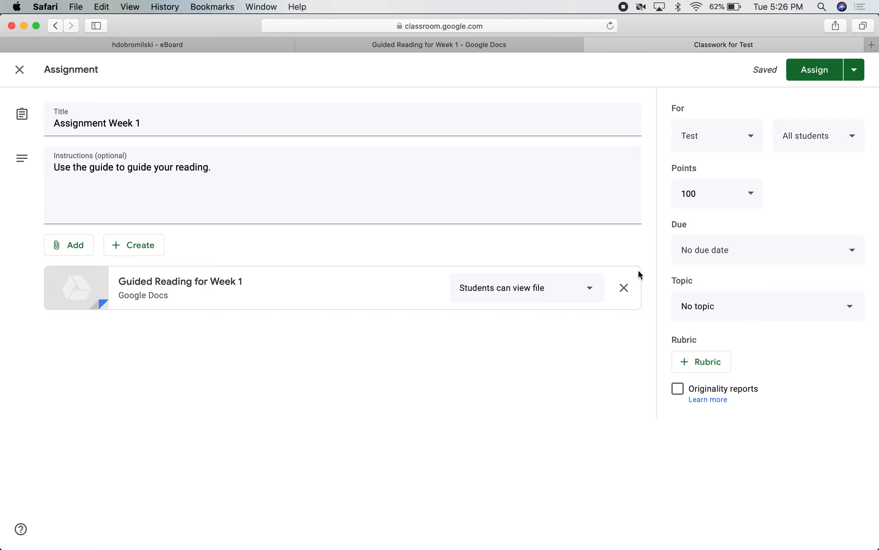
left_click(626, 287)
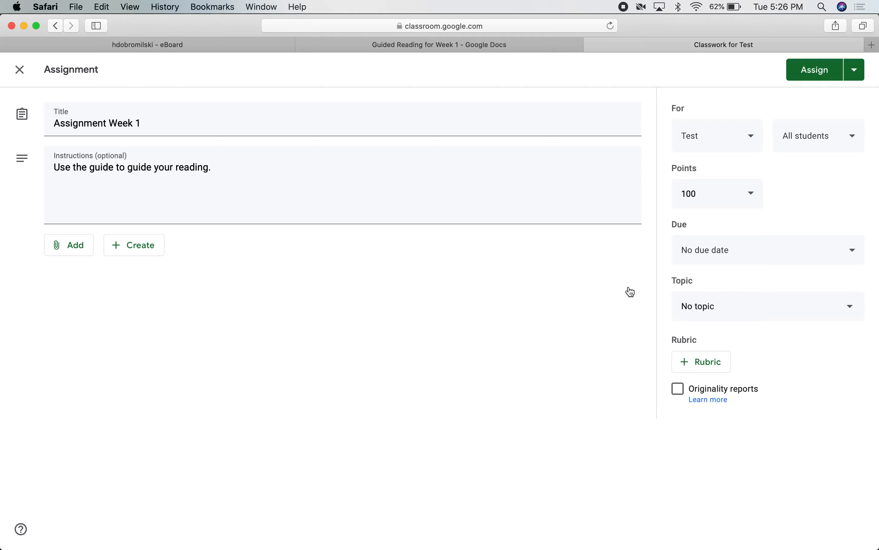
Step: Attach the Guided Reading for Week 1 document to the assignment from the recent Google Drive files
left_click(72, 243)
left_click(70, 272)
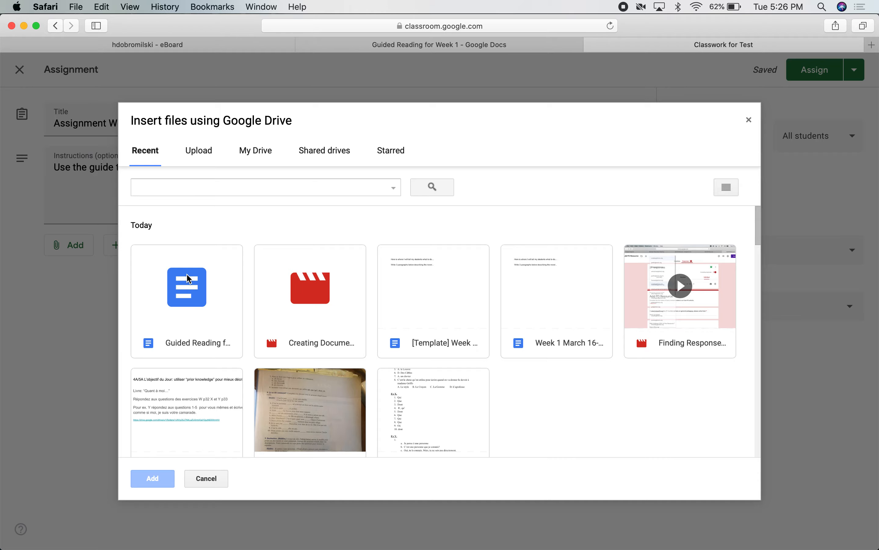
left_click(170, 187)
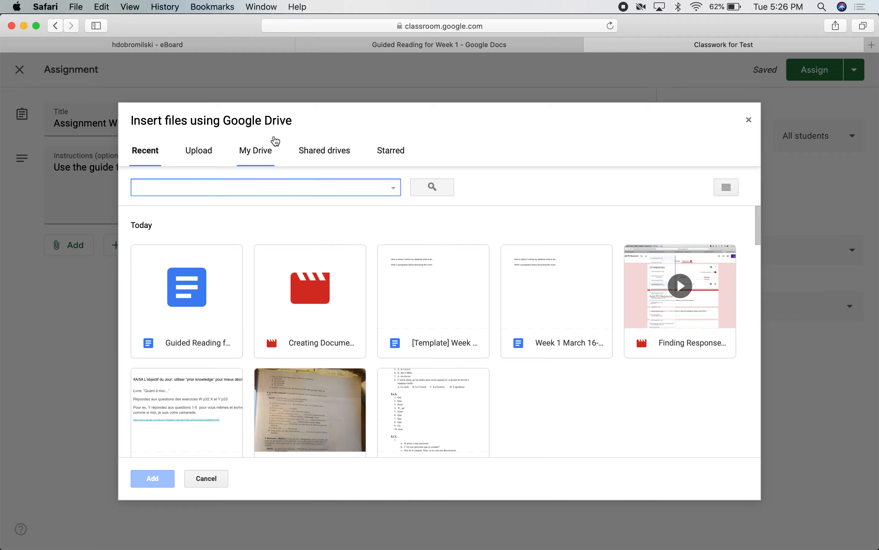
left_click(255, 155)
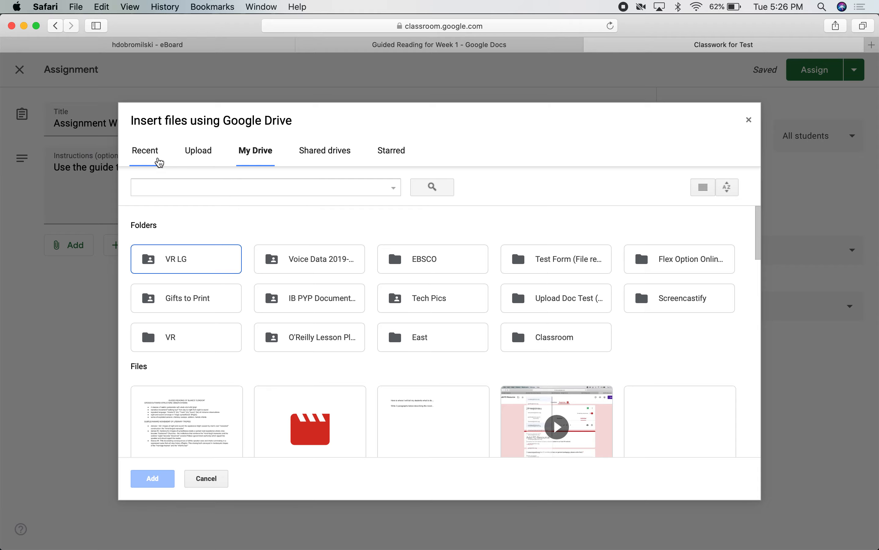
left_click(150, 153)
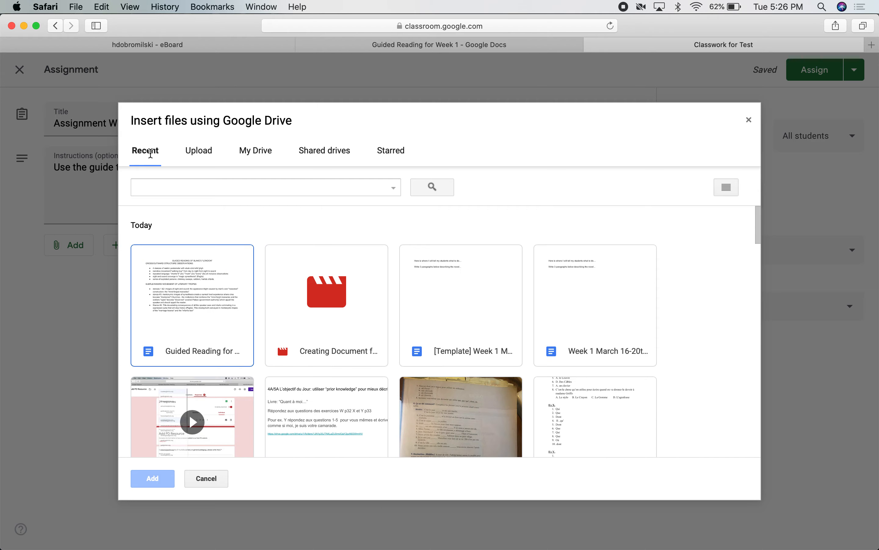
left_click(186, 289)
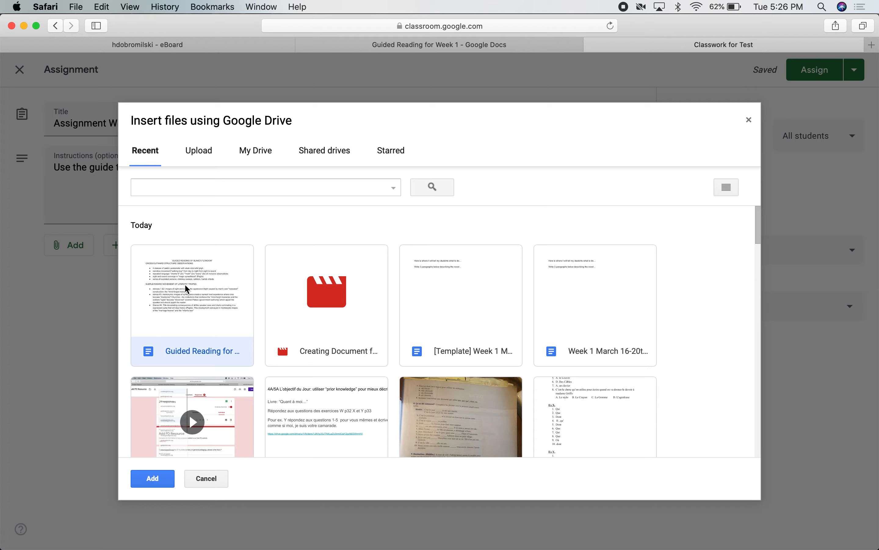
left_click(152, 481)
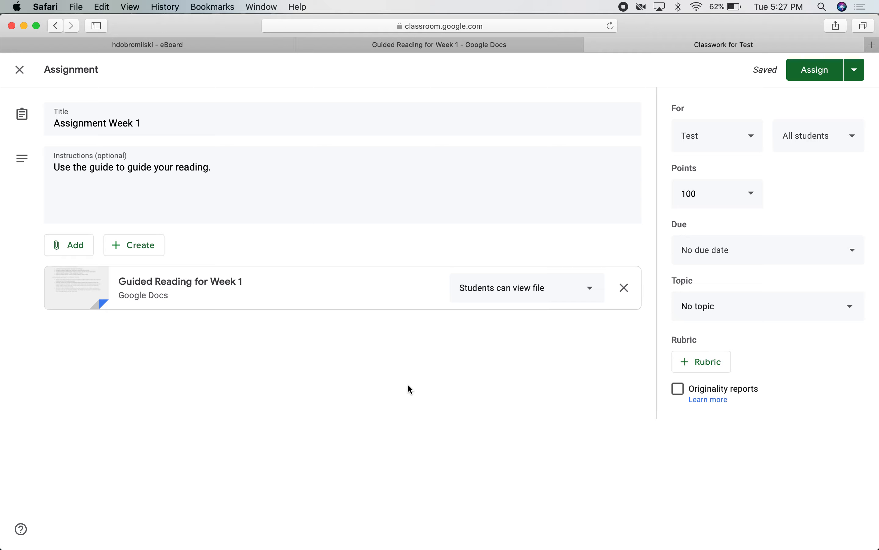
Step: Review the student access options for the attached document and the classes the assignment can be posted to
left_click(556, 297)
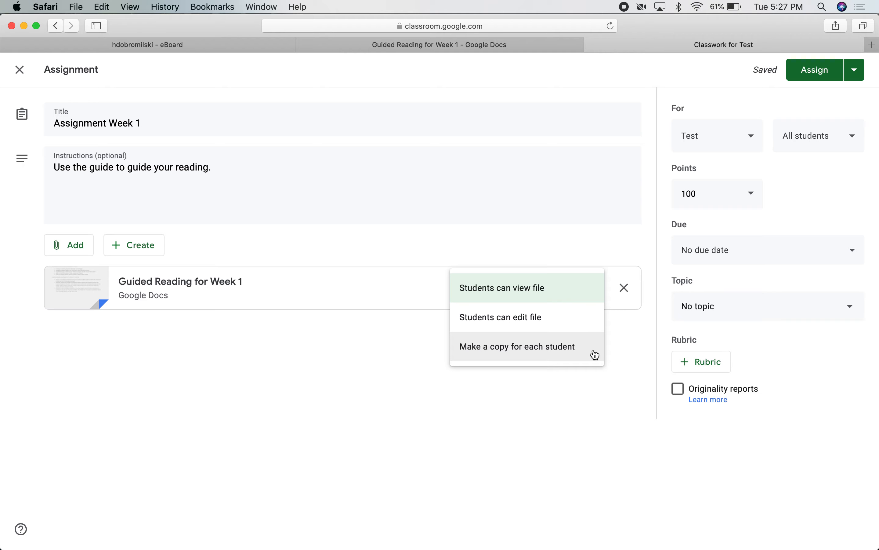
left_click(312, 350)
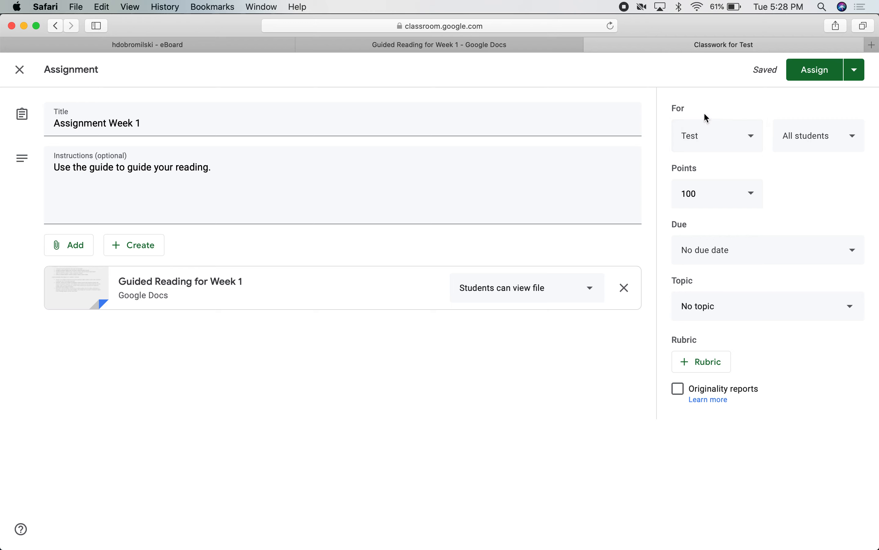
left_click(704, 141)
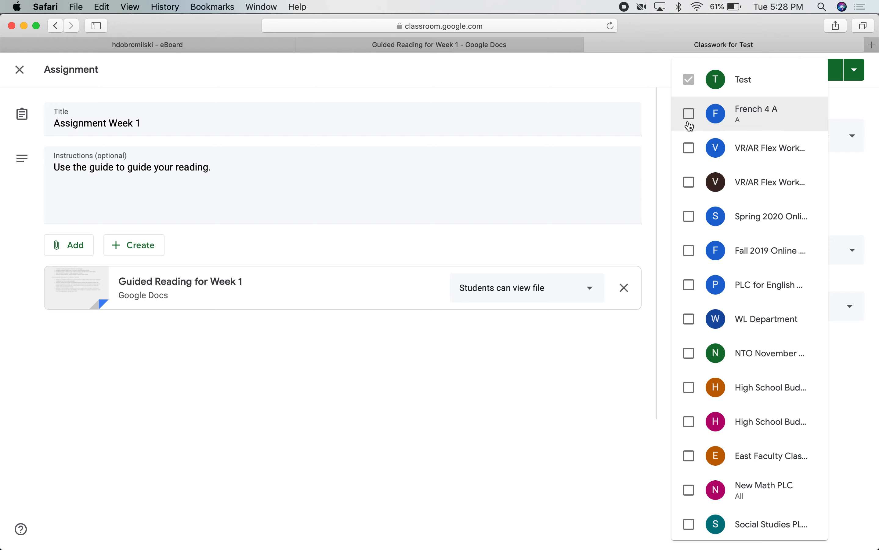
left_click(437, 338)
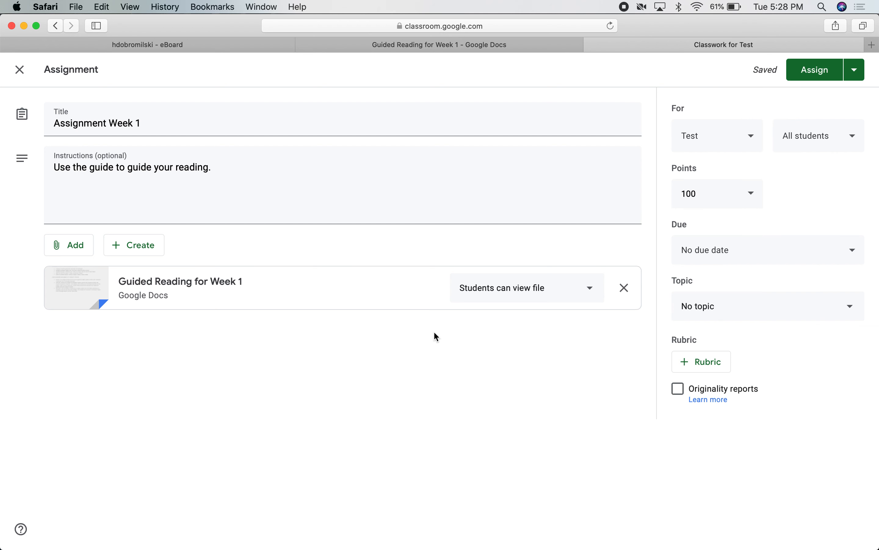
Step: Set the assignment's due date to Mar 18, 2020 and check the points options, keeping 100 points
left_click(772, 254)
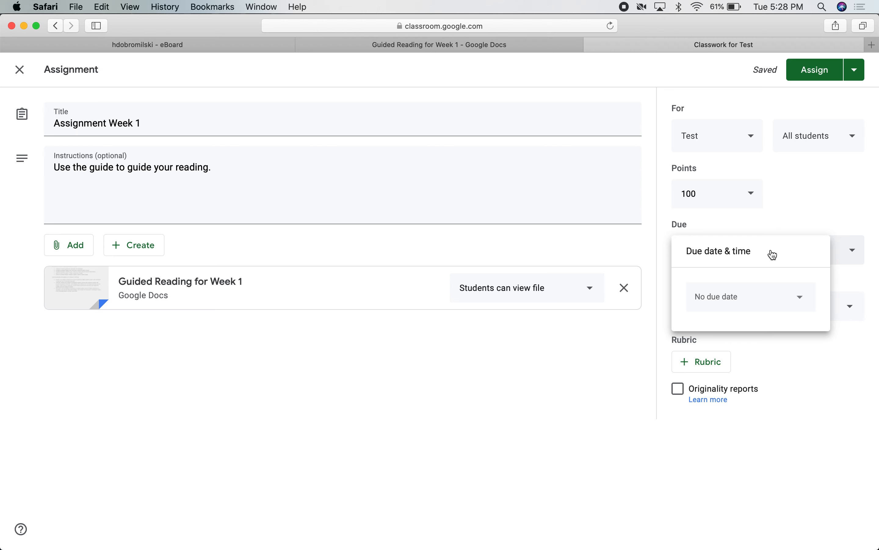
left_click(776, 299)
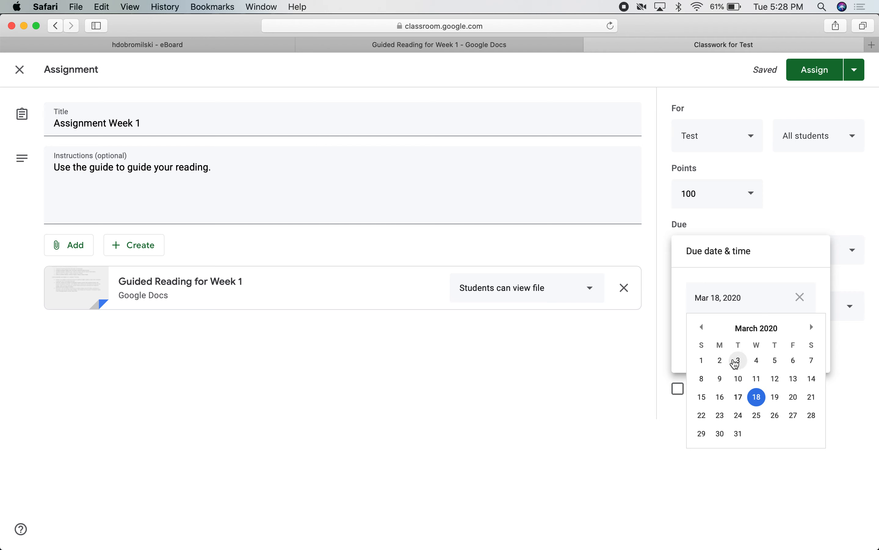
left_click(567, 372)
left_click(741, 206)
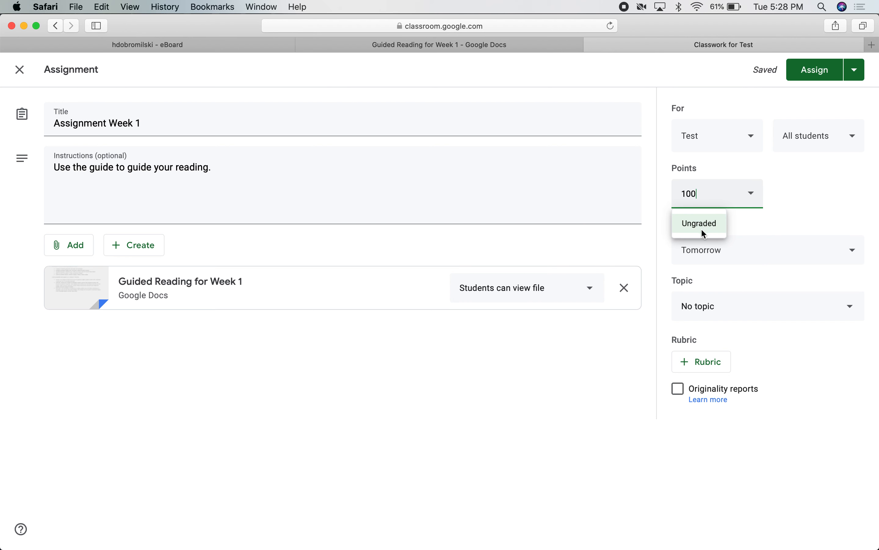
left_click(796, 199)
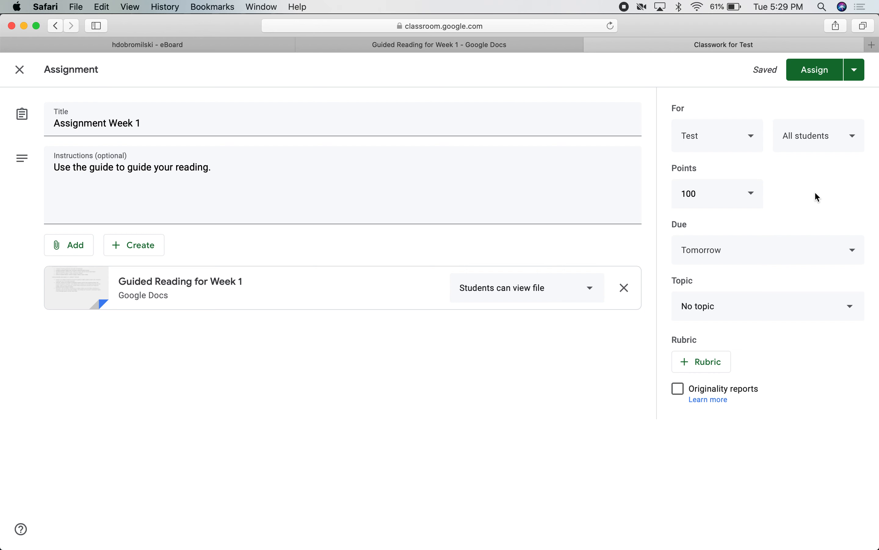
Step: Assign Assignment Week 1 to the class and expand its entry in the classwork list
left_click(824, 69)
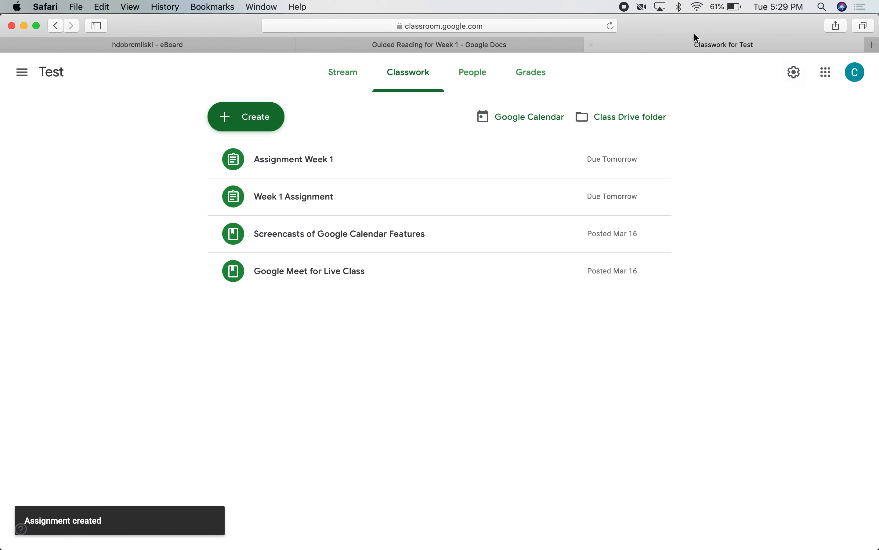
left_click(477, 165)
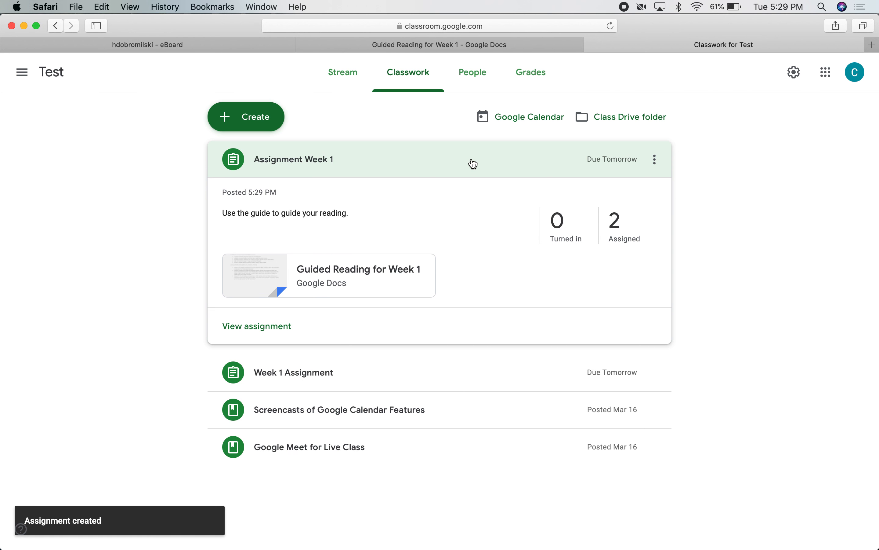